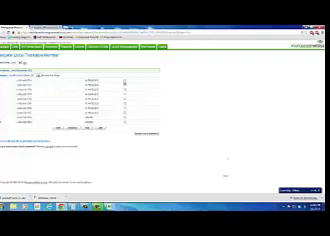
- Select one of the available tracking numbers for the campaign
click(125, 82)
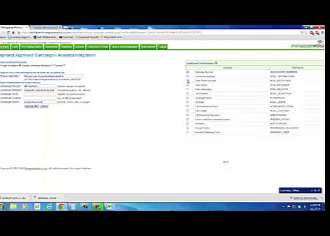
- Include the fourth call-data field in the analytics integration parameters
click(188, 82)
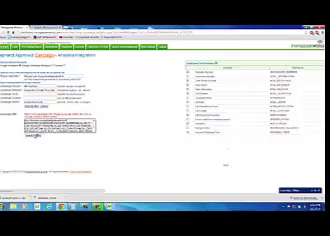
- Submit the analytics integration settings to show the generated tracking code
click(34, 136)
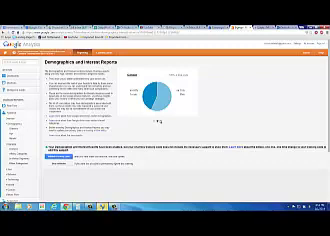
- Show the sample affinity-category list in the Demographics and Interest Reports preview
click(160, 121)
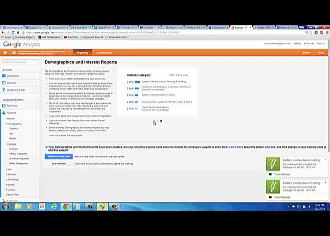
- Show the sample age-group bar chart in the Demographics preview
click(154, 122)
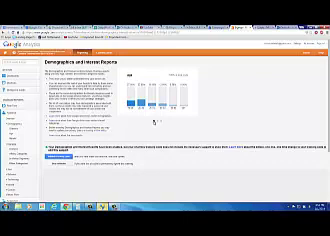